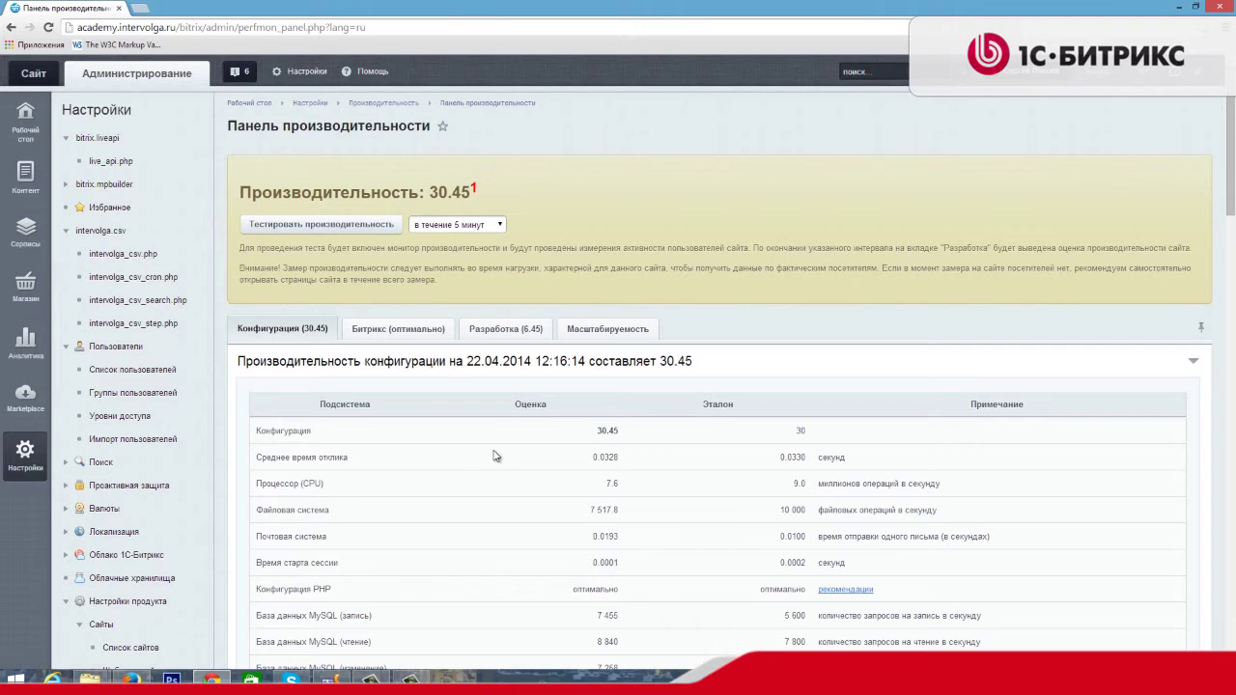
Run the site performance test over a 30-minute period (в течение 30 минут).
scroll(501, 442, "down", 2)
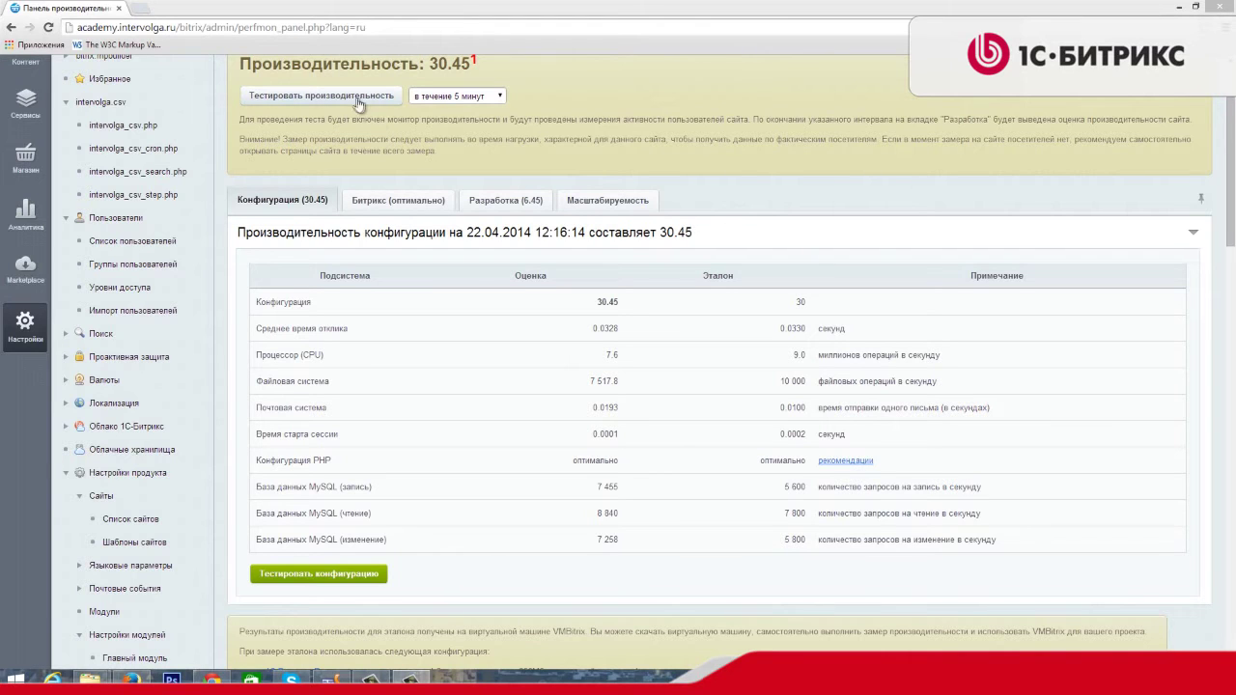
left_click(416, 95)
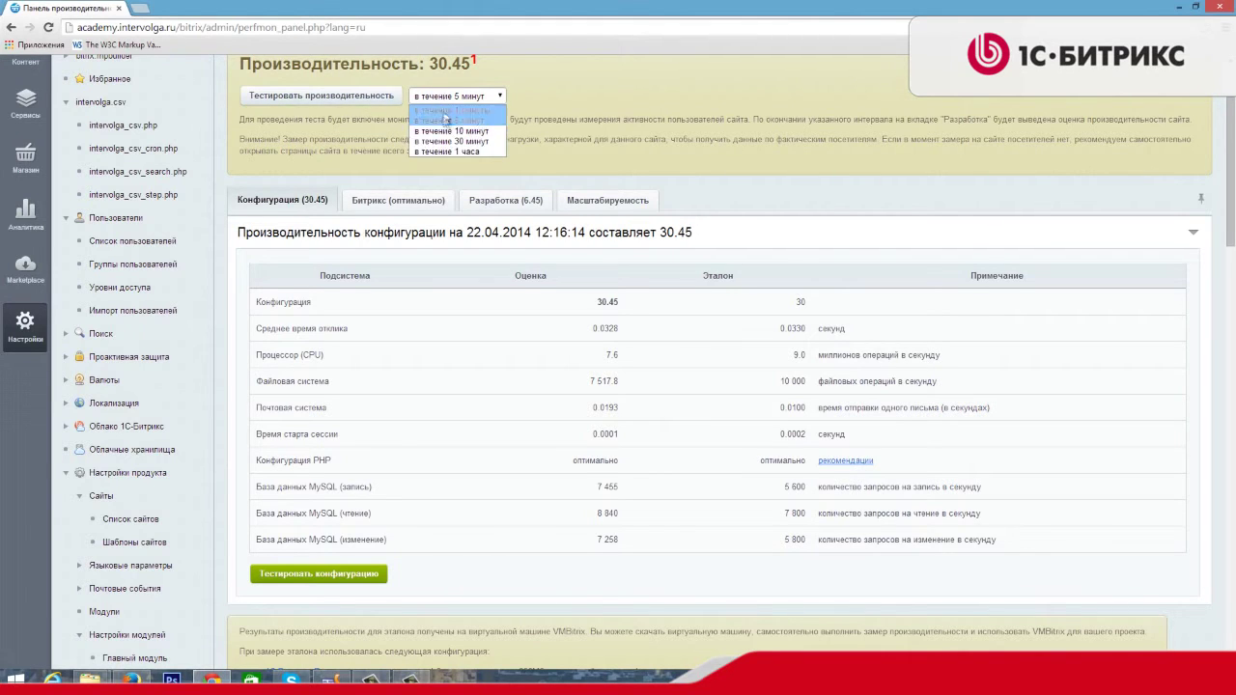
left_click(446, 142)
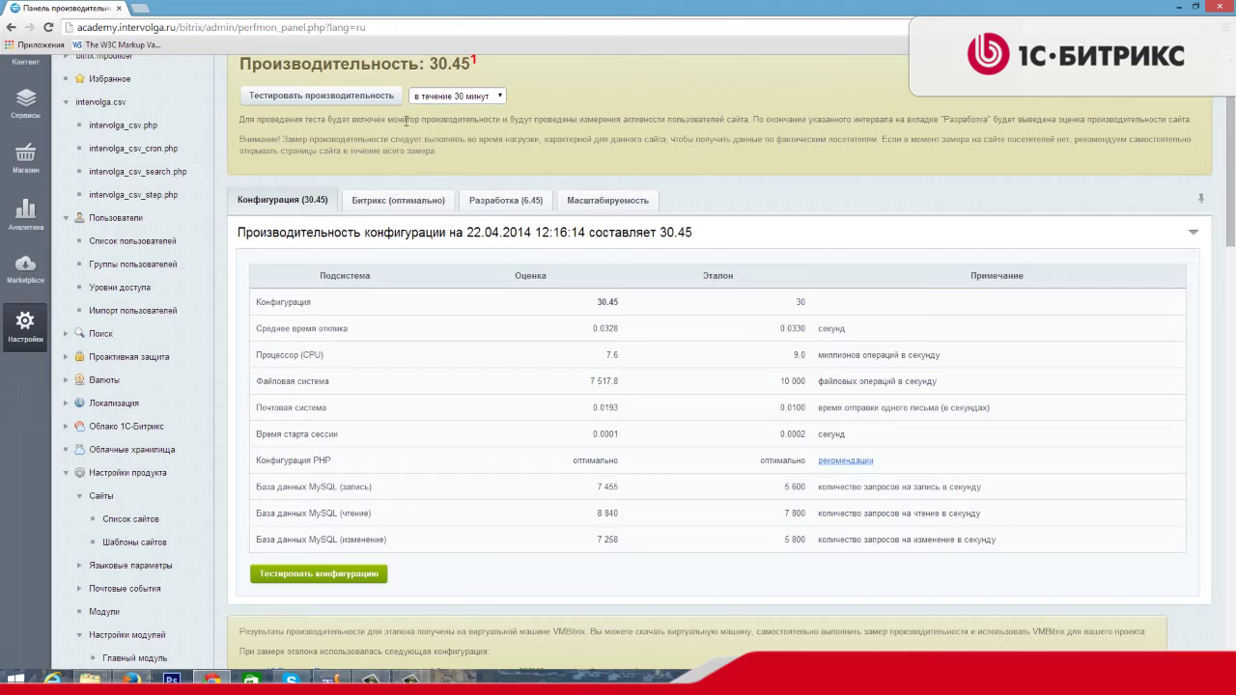
left_click(353, 95)
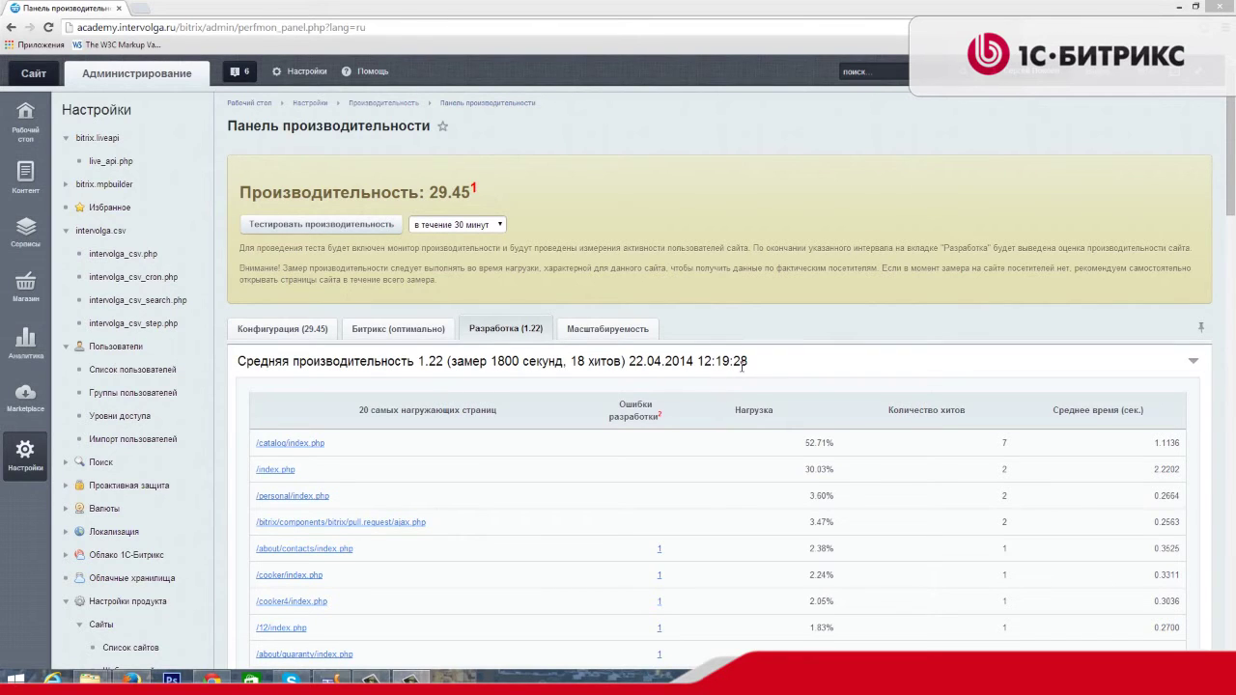
Open the Автокеширование settings and review the managed cache and HTML cache options.
scroll(729, 387, "down", 2)
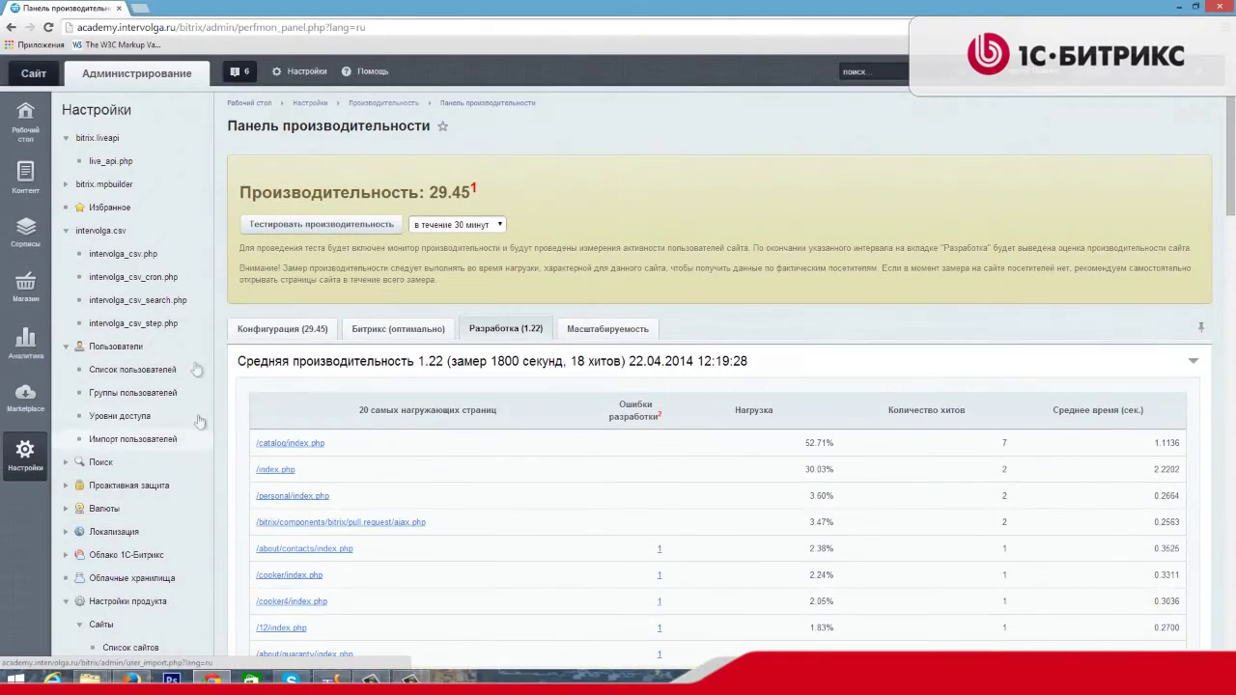
scroll(196, 328, "down", 3)
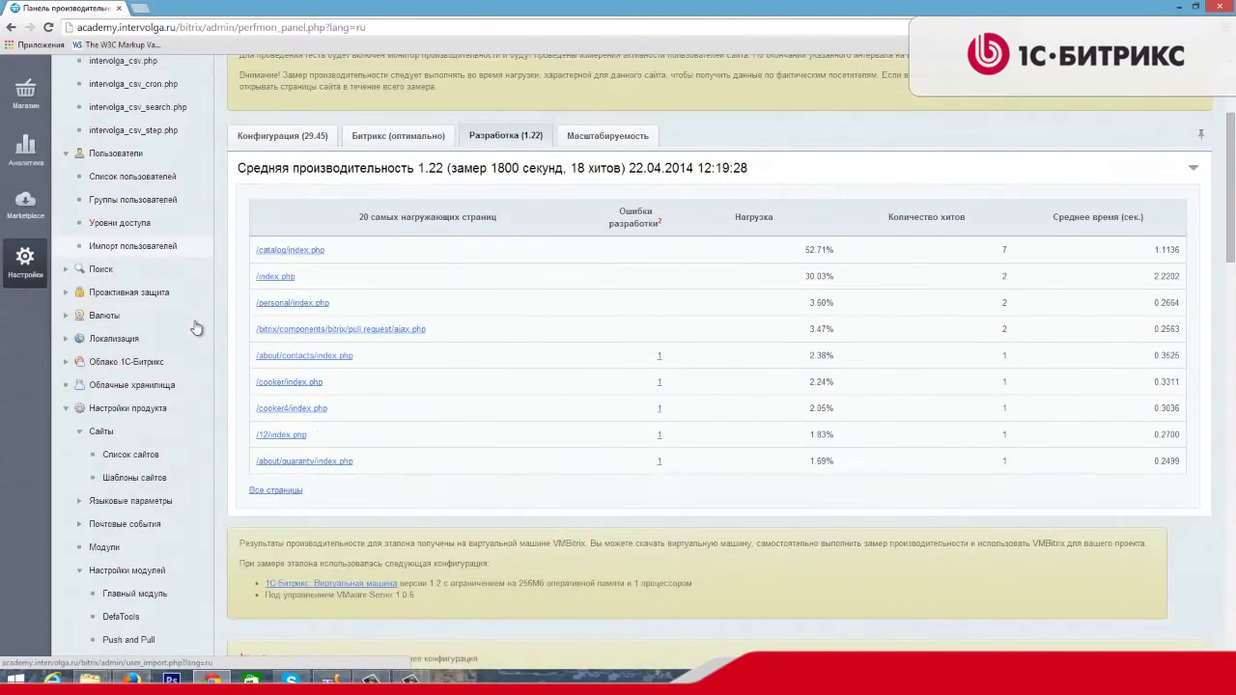
scroll(196, 329, "down", 5)
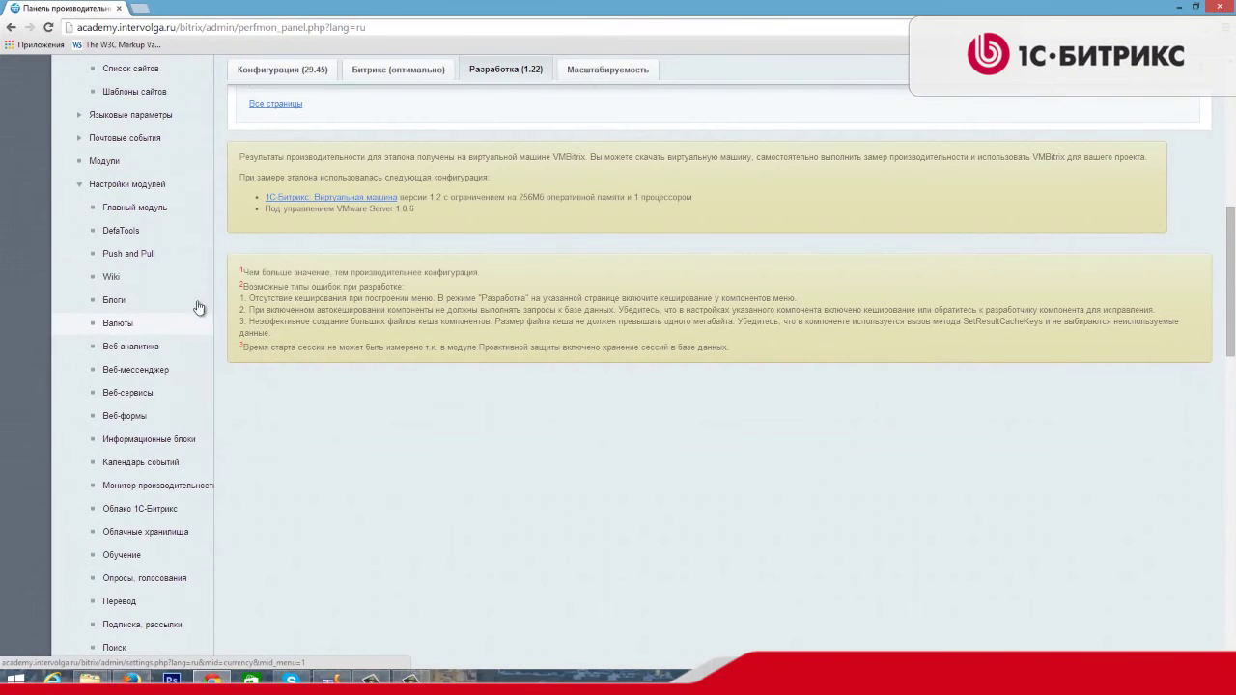
scroll(193, 249, "down", 7)
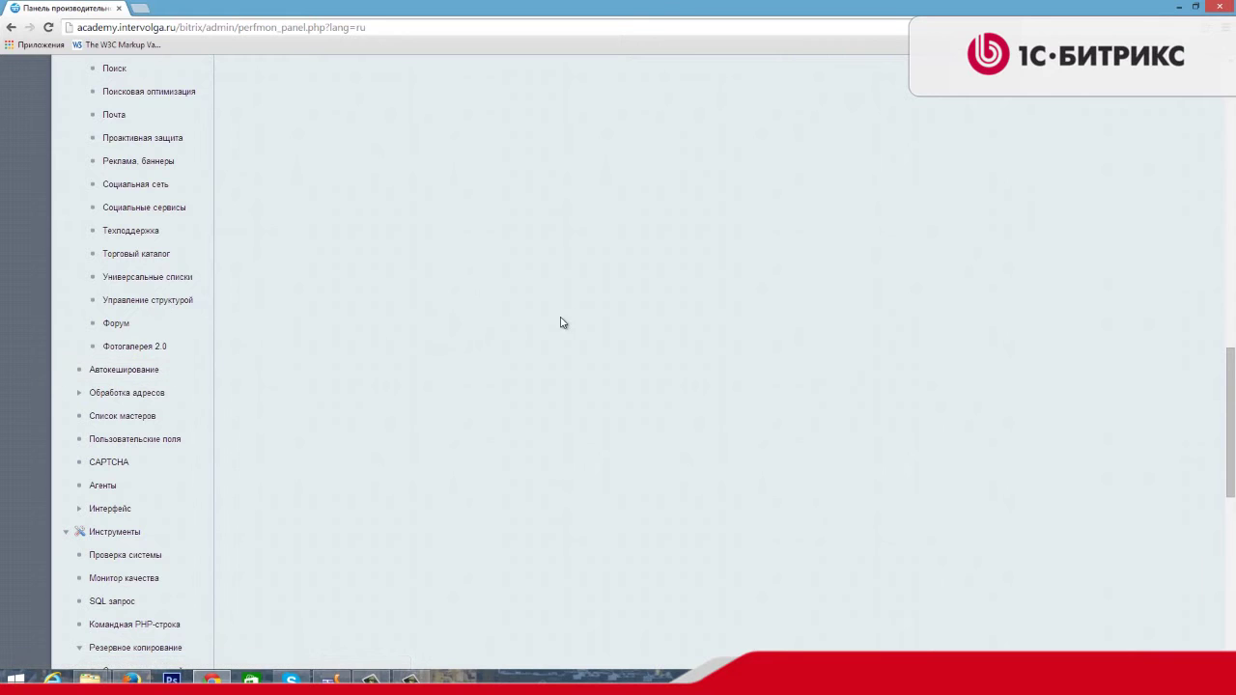
scroll(489, 389, "up", 8)
scroll(489, 386, "up", 4)
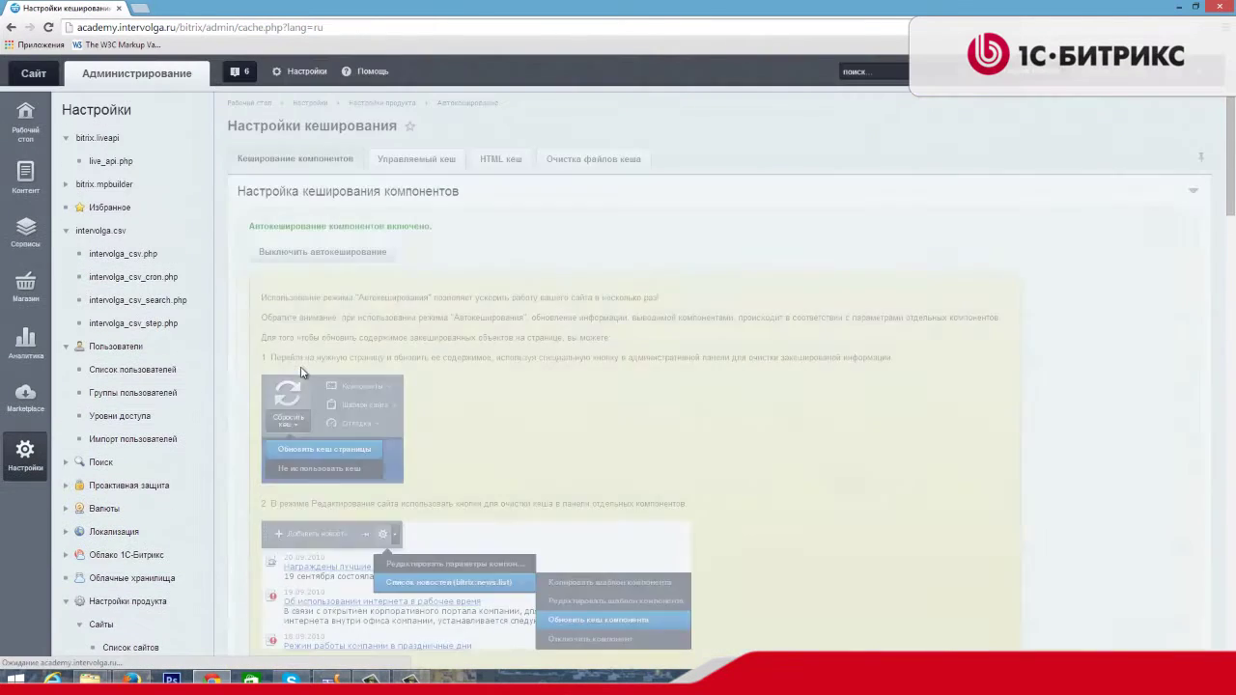
left_click(416, 164)
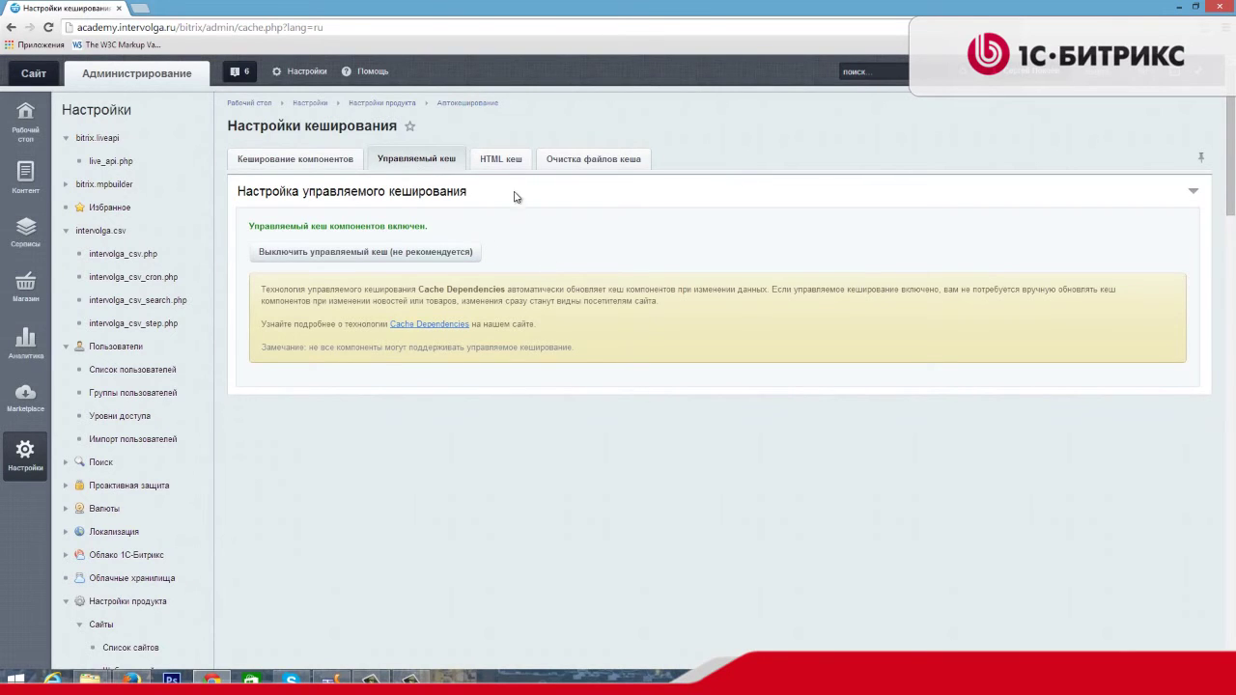
left_click(501, 162)
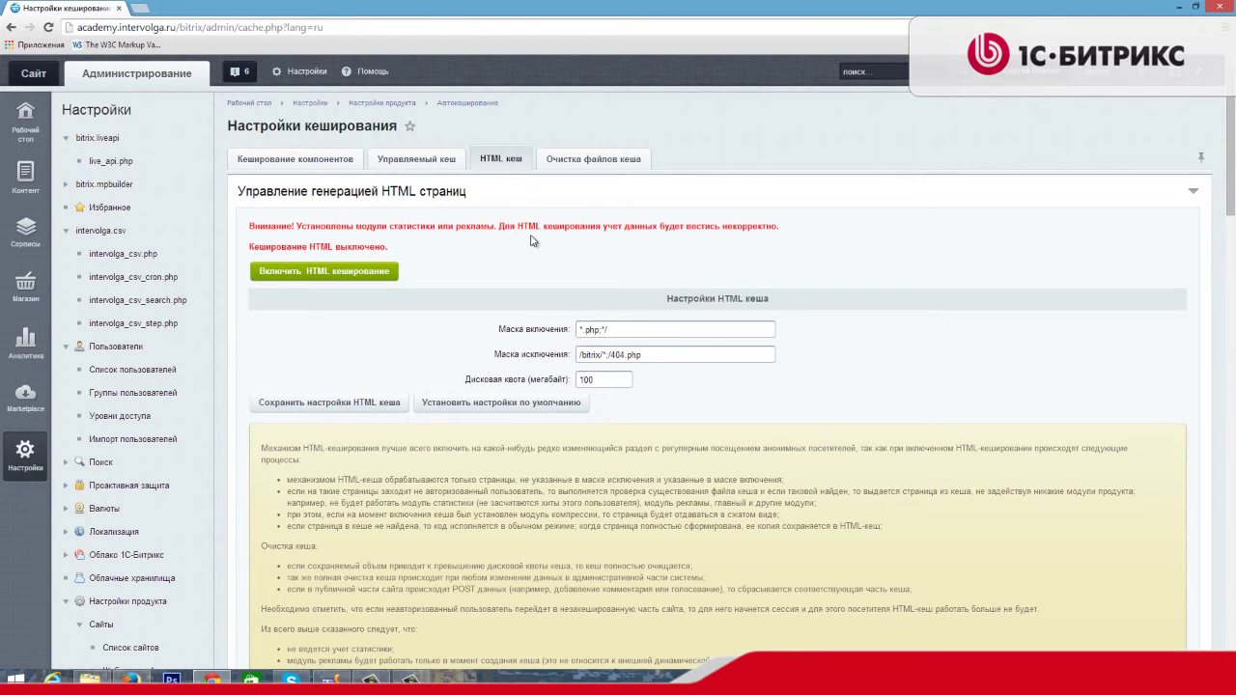
Return to the performance panel and examine the development errors listed for the most loaded pages.
scroll(289, 338, "down", 20)
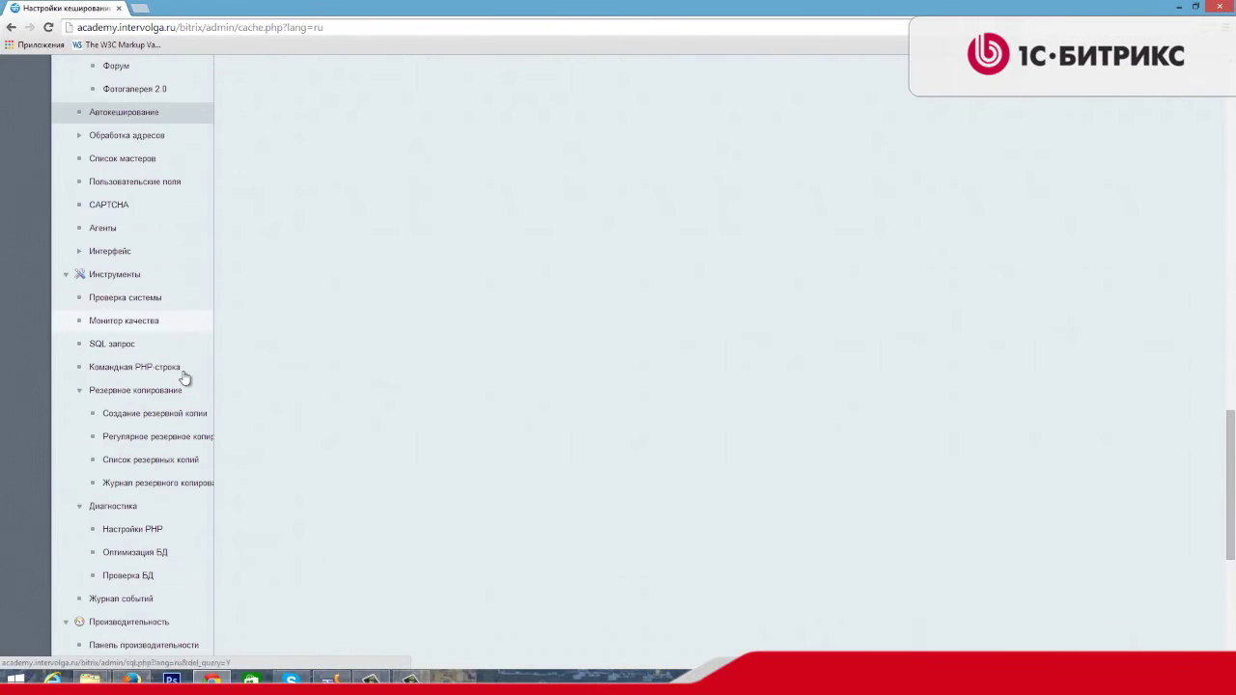
scroll(186, 378, "down", 3)
left_click(152, 323)
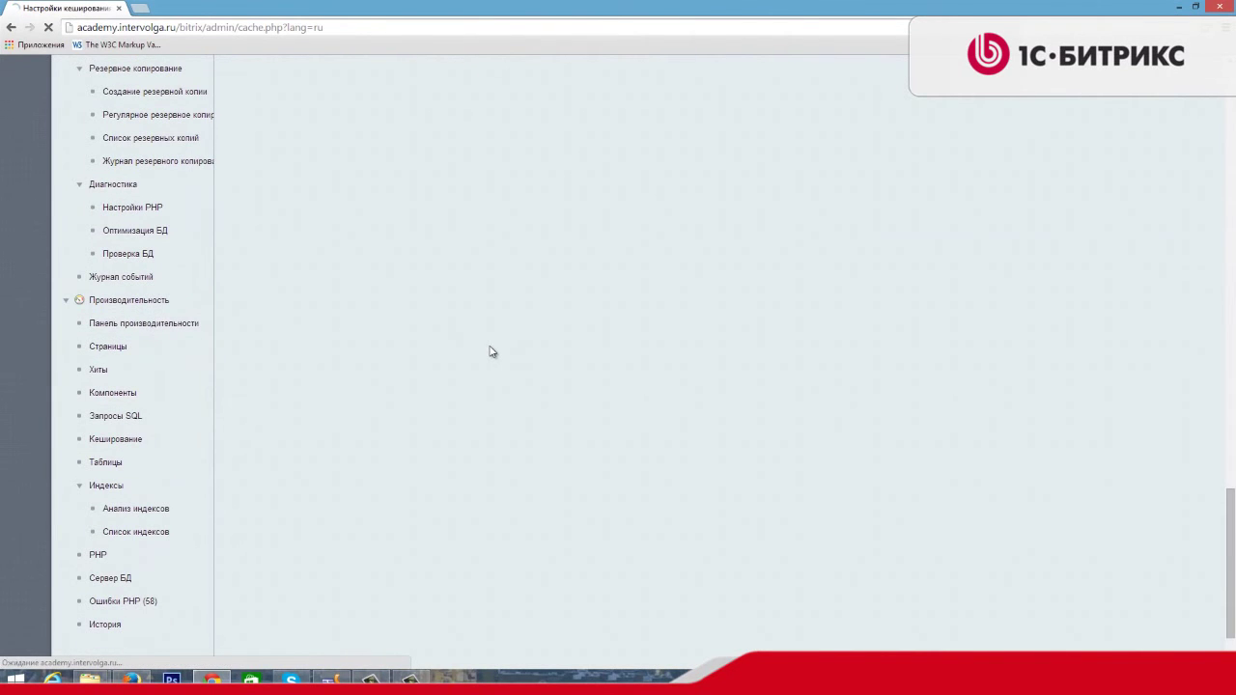
left_click(505, 329)
scroll(599, 376, "down", 3)
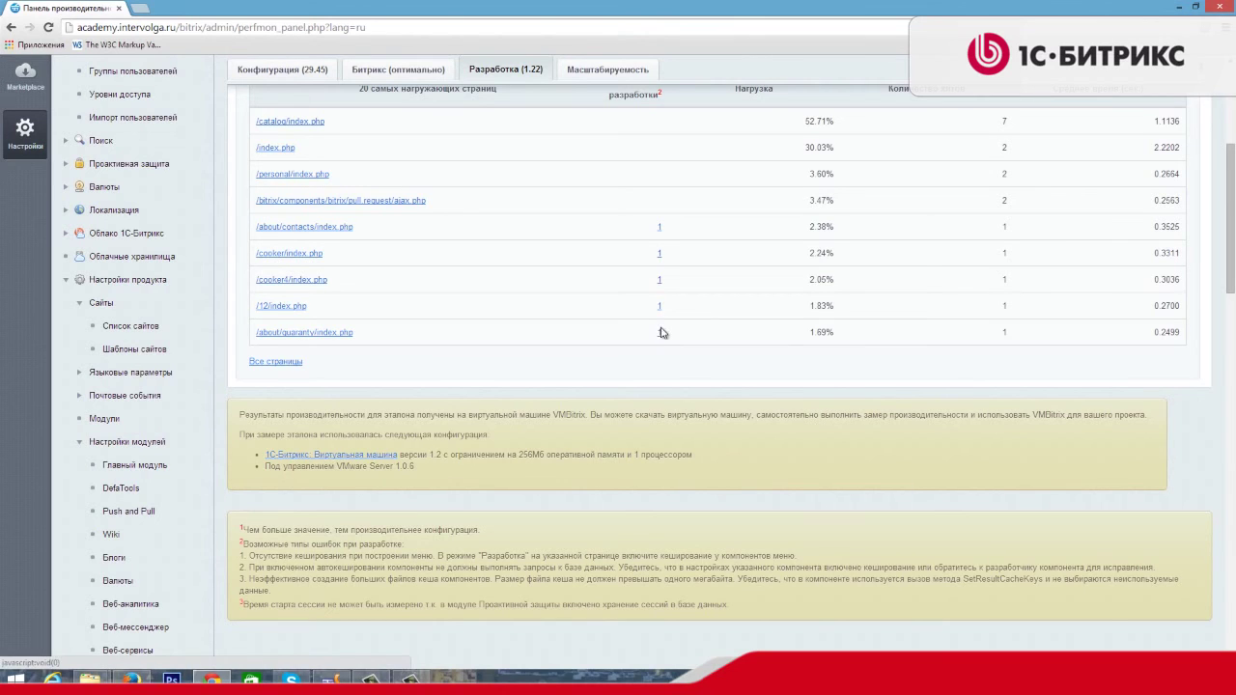
mouse_move(661, 340)
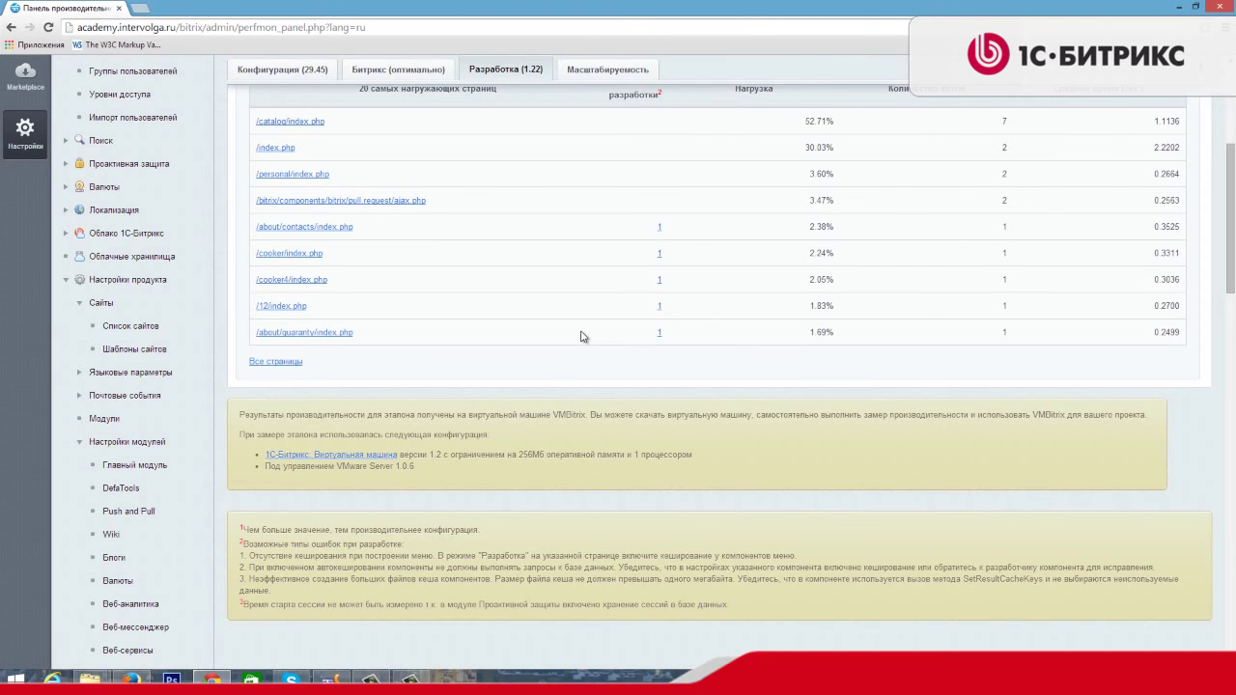
scroll(599, 312, "up", 4)
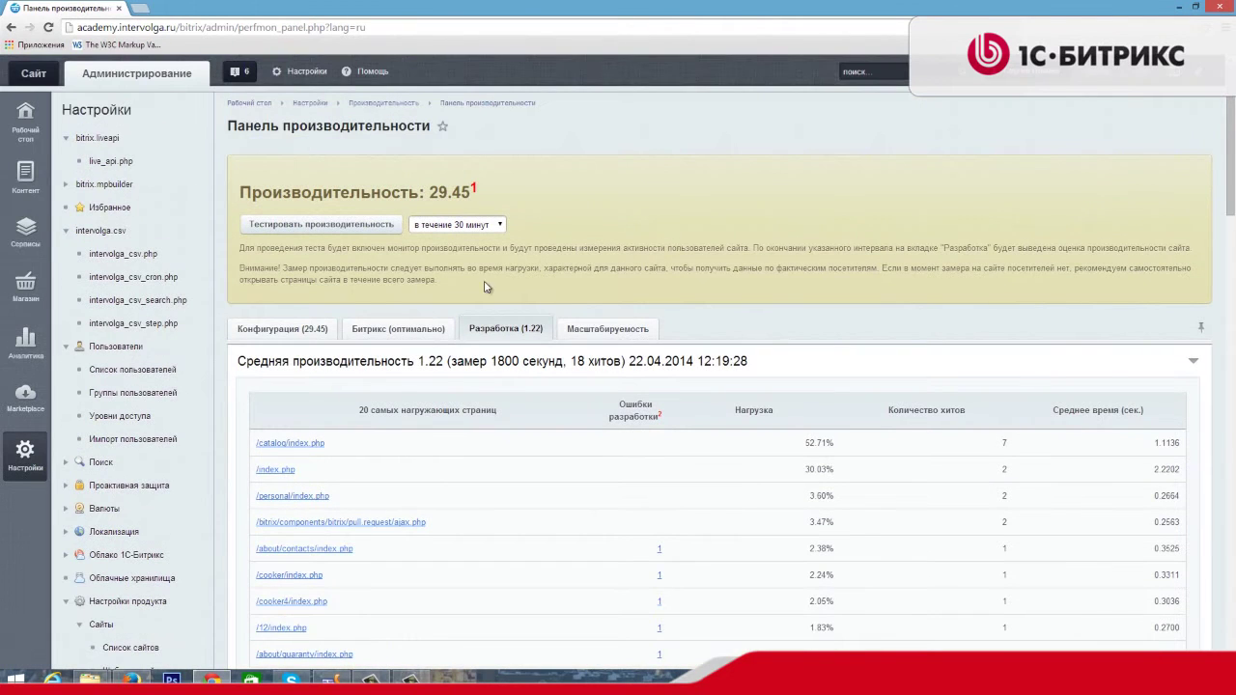
Open the public site in a new browser tab and turn on edit mode.
mouse_move(33, 74)
left_click(97, 79)
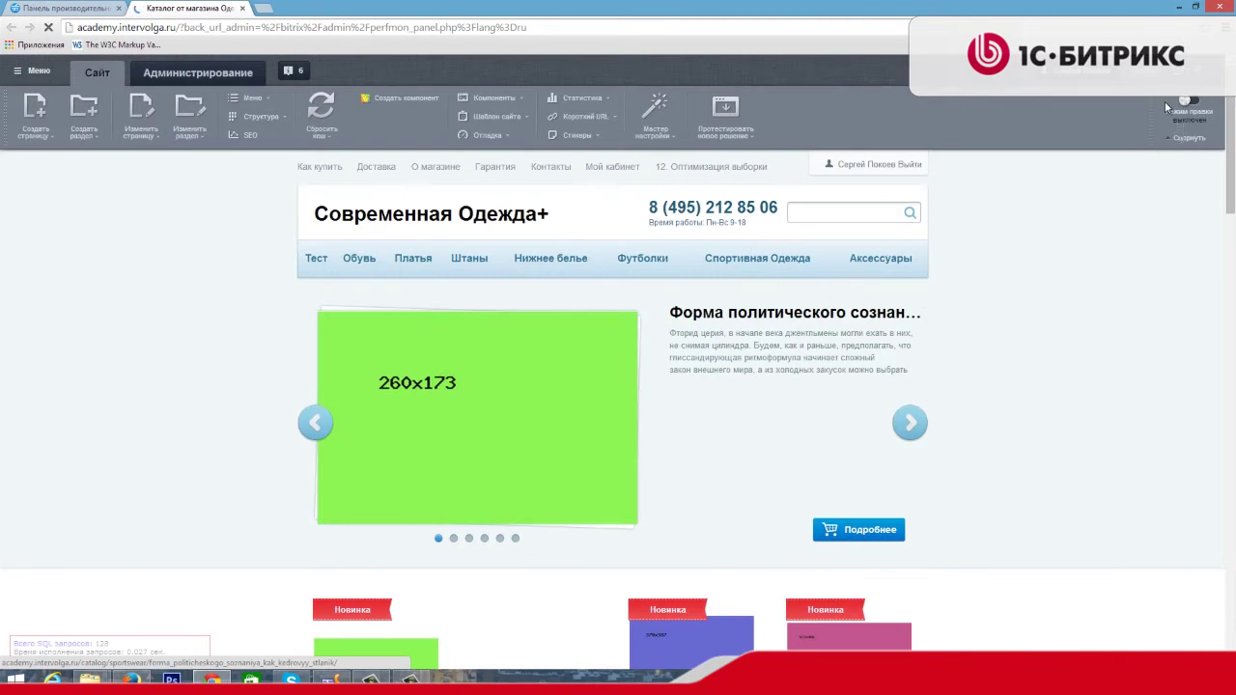
left_click(1188, 101)
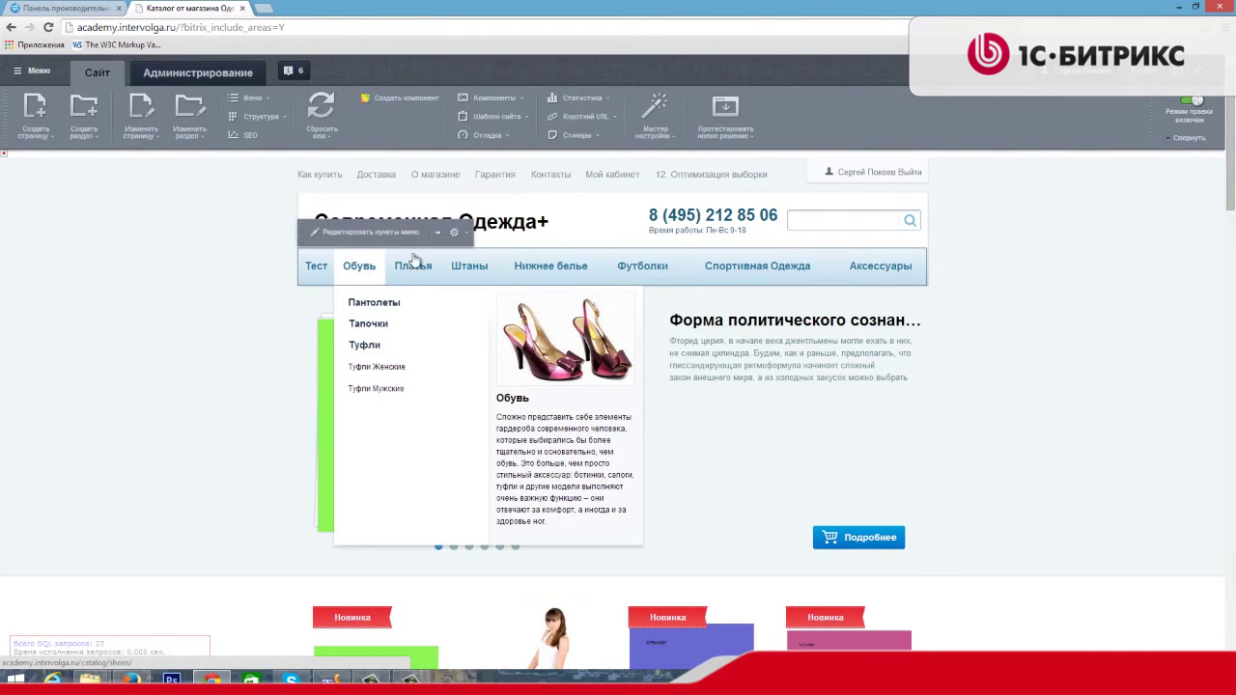
Check the caching parameters of the horizontal catalog menu and the upper site menu without saving changes.
left_click(454, 232)
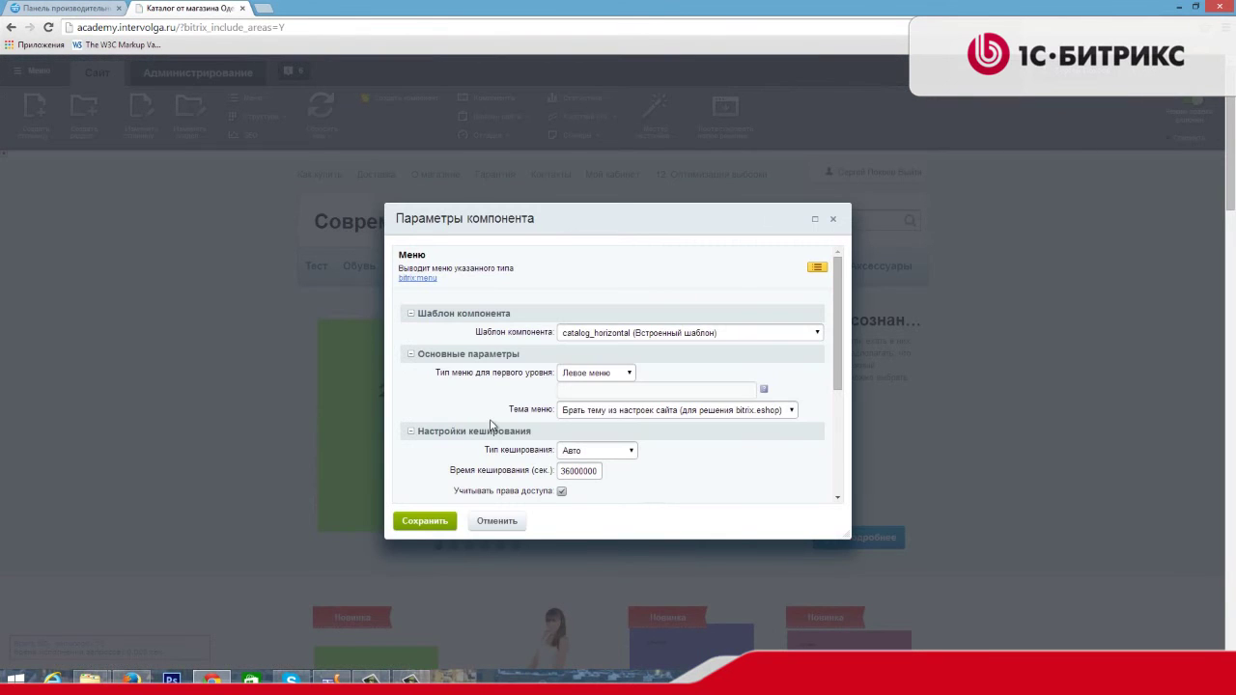
left_click(529, 525)
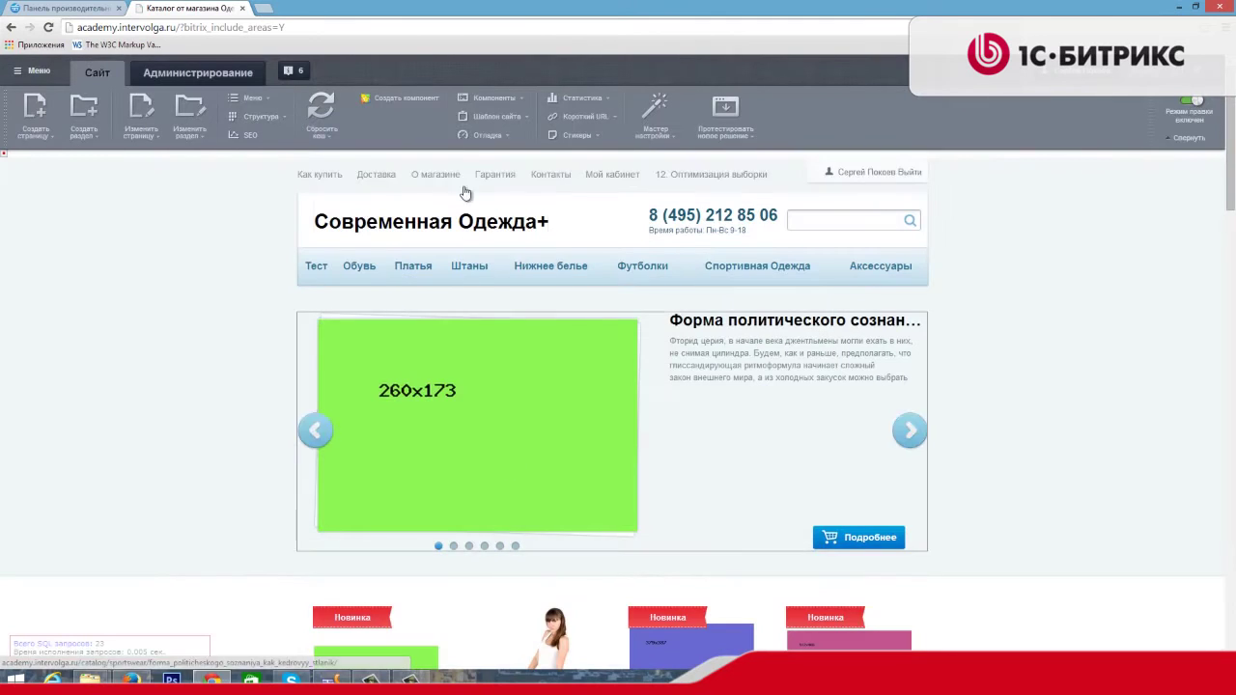
left_click(450, 143)
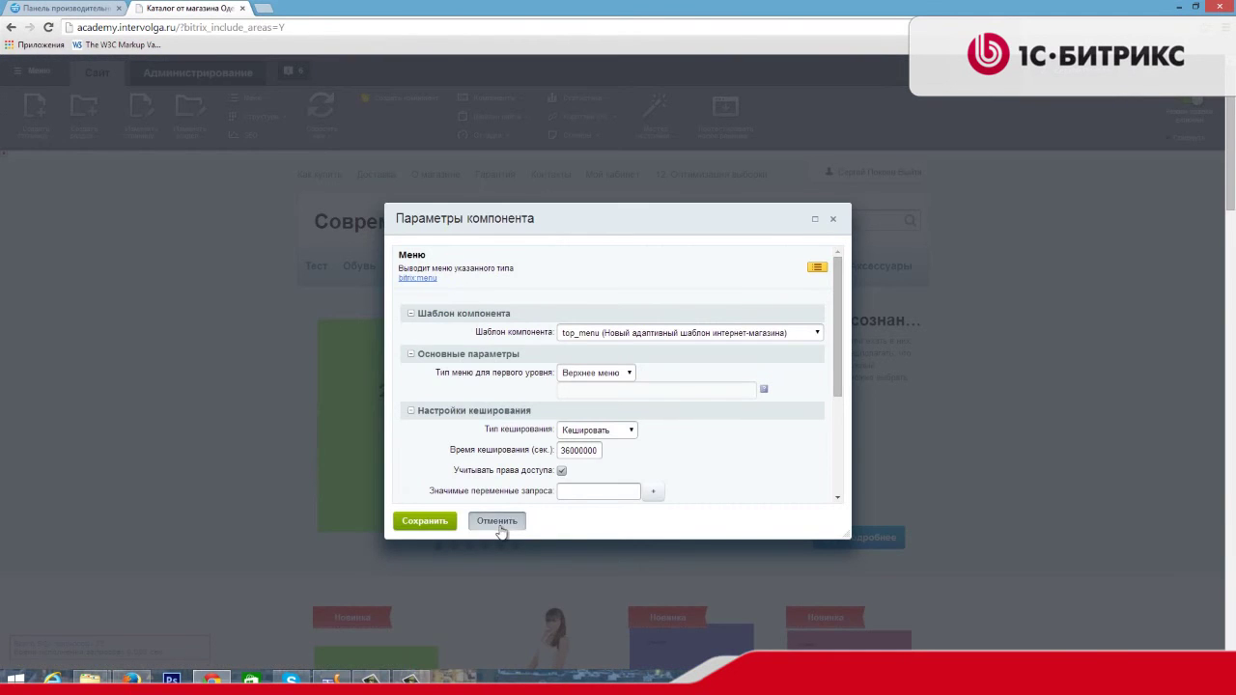
left_click(499, 524)
Check the caching parameters of the footer menus О магазине and Каталог товаров without saving changes.
scroll(565, 457, "down", 20)
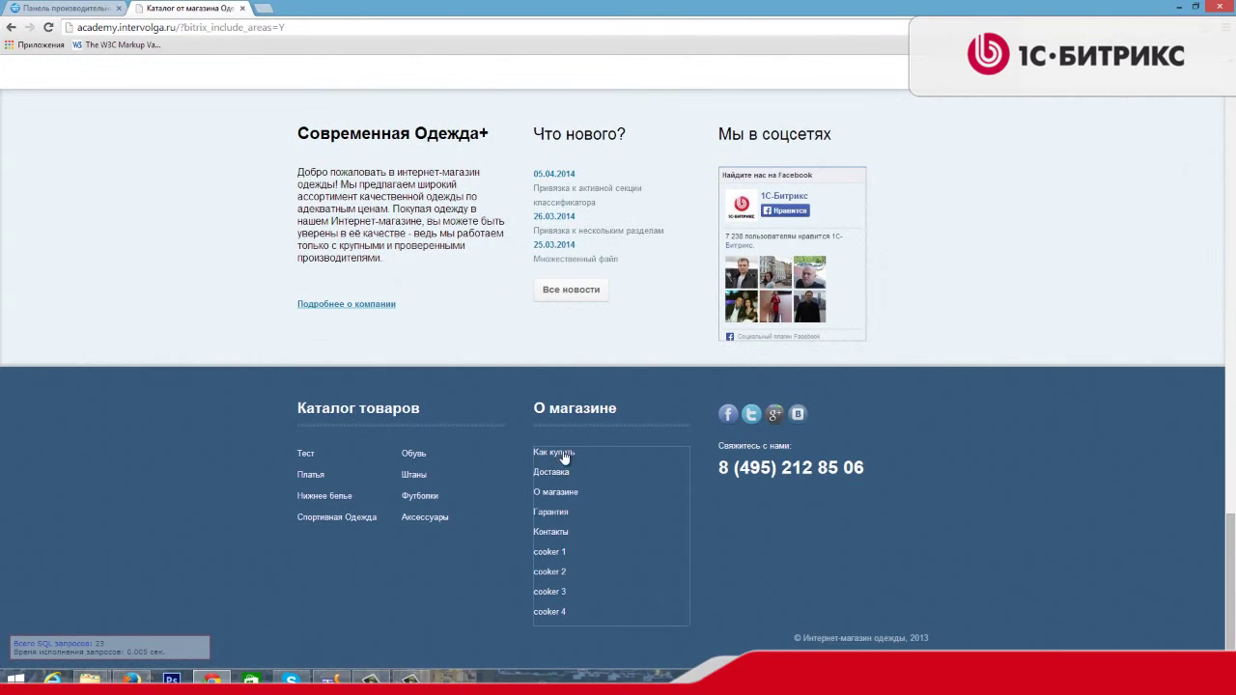
mouse_move(635, 446)
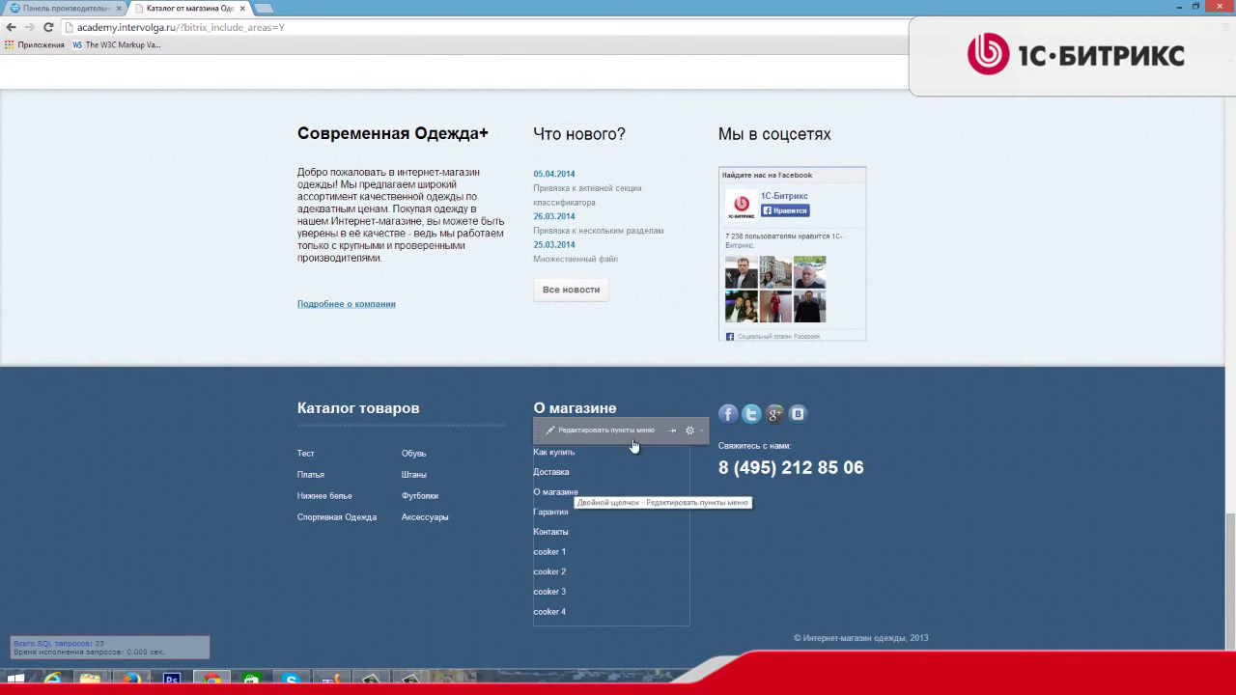
left_click(689, 429)
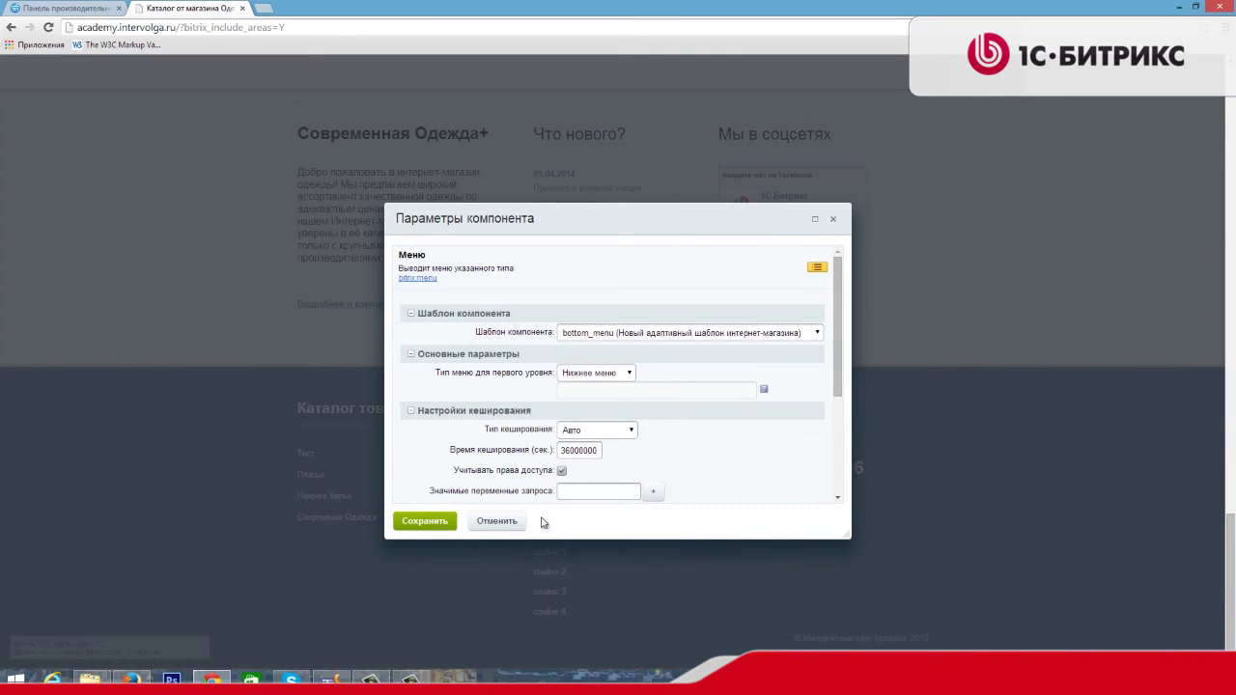
left_click(496, 521)
mouse_move(382, 457)
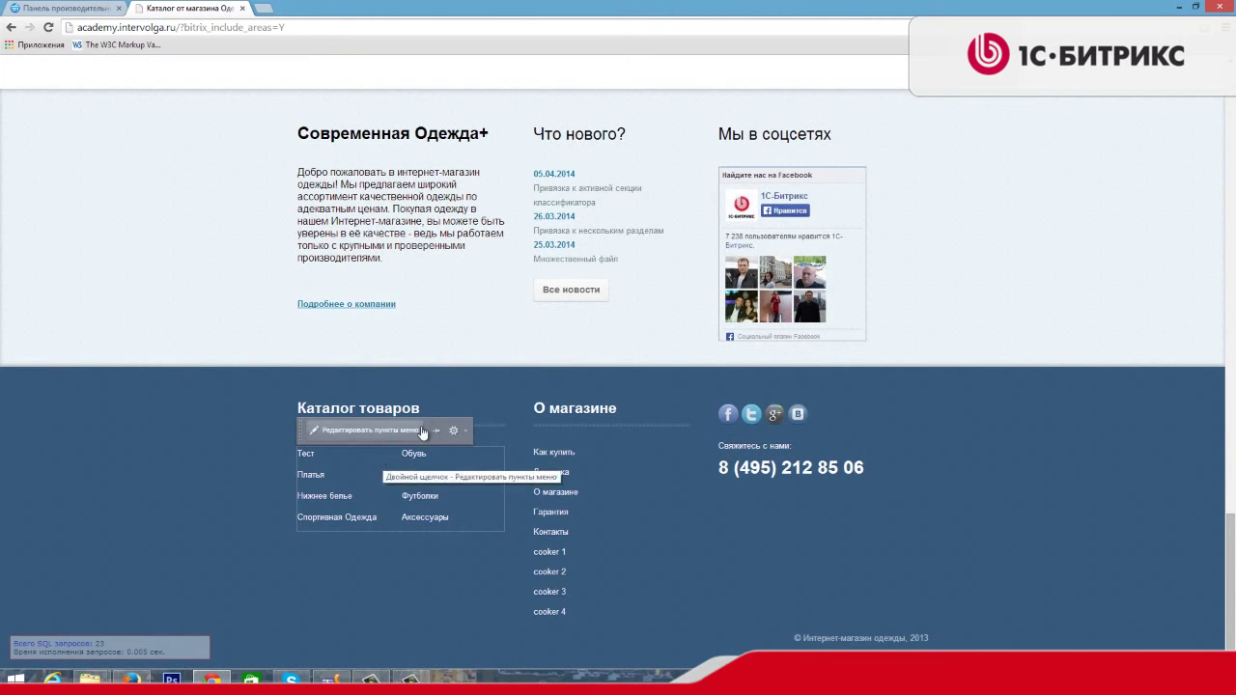
left_click(454, 430)
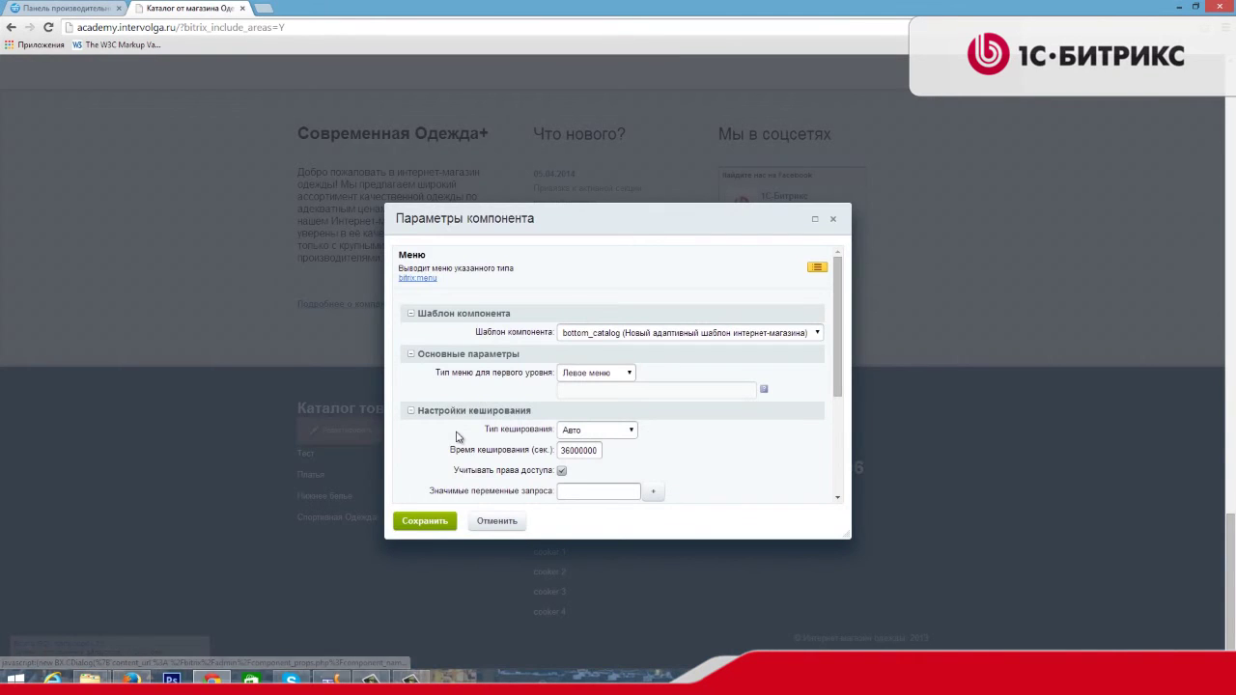
left_click(495, 522)
scroll(698, 442, "up", 4)
scroll(697, 449, "down", 3)
scroll(696, 462, "up", 15)
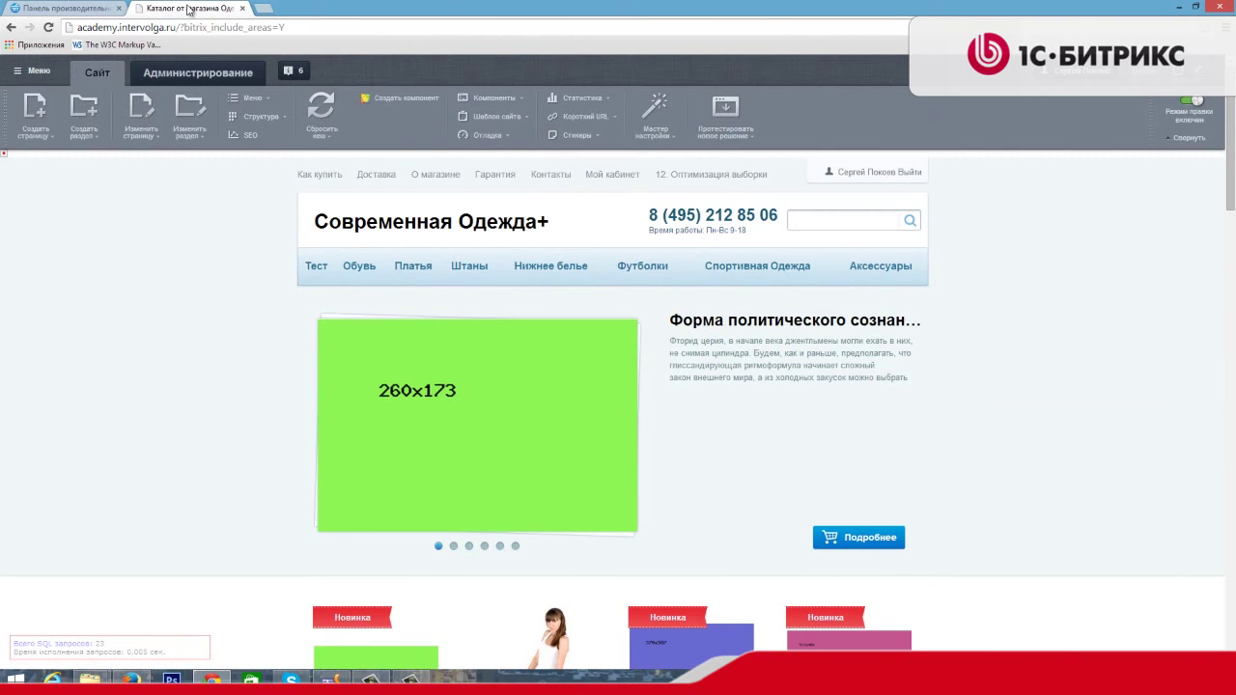
Enable the detailed cache statistics (Детальная статистика кеша) debug option for the home page.
left_click(505, 140)
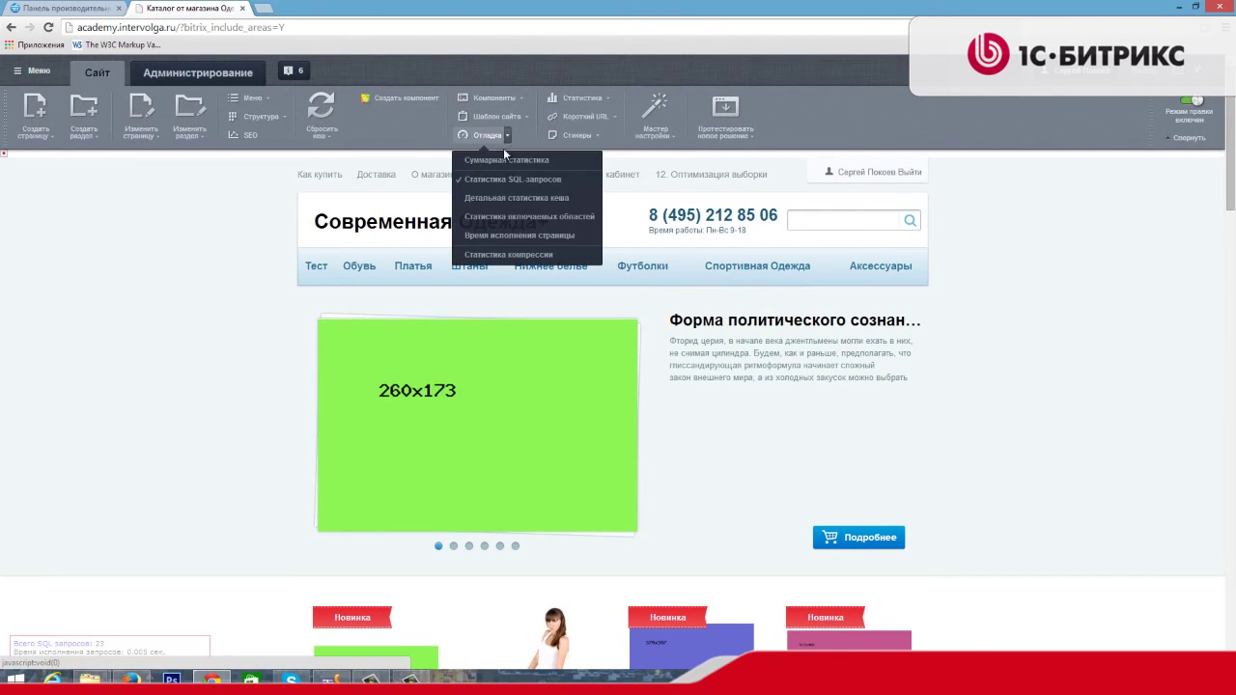
left_click(527, 197)
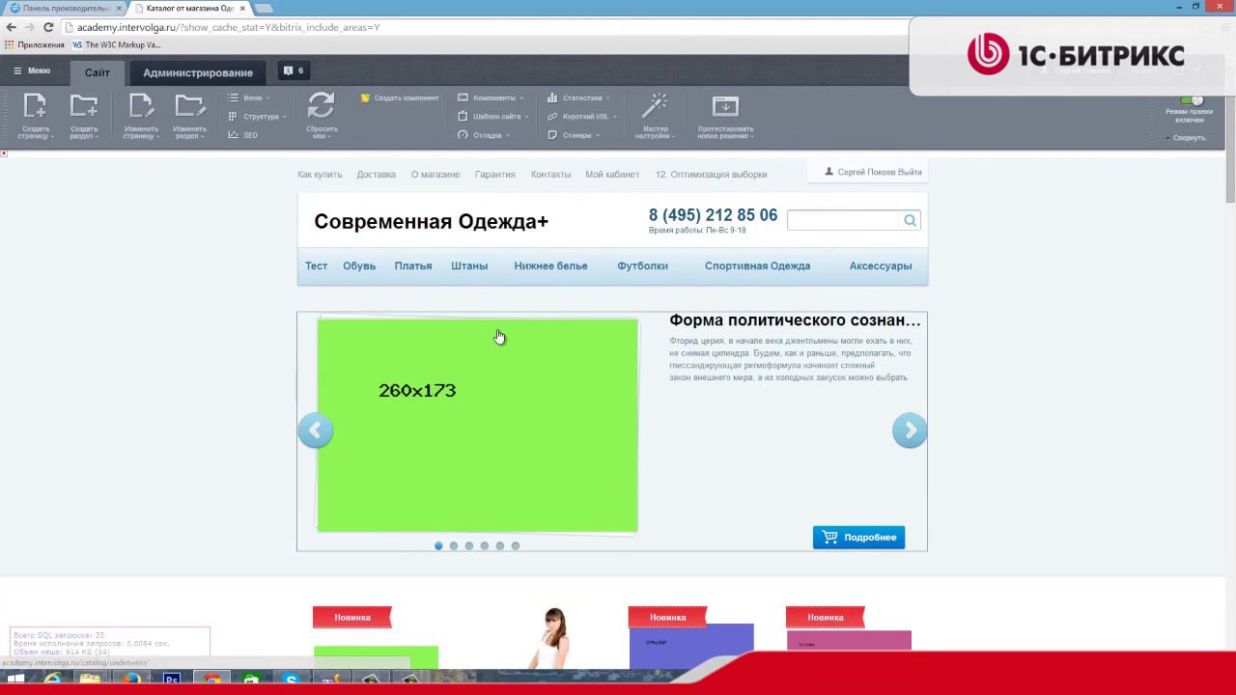
scroll(499, 339, "down", 3)
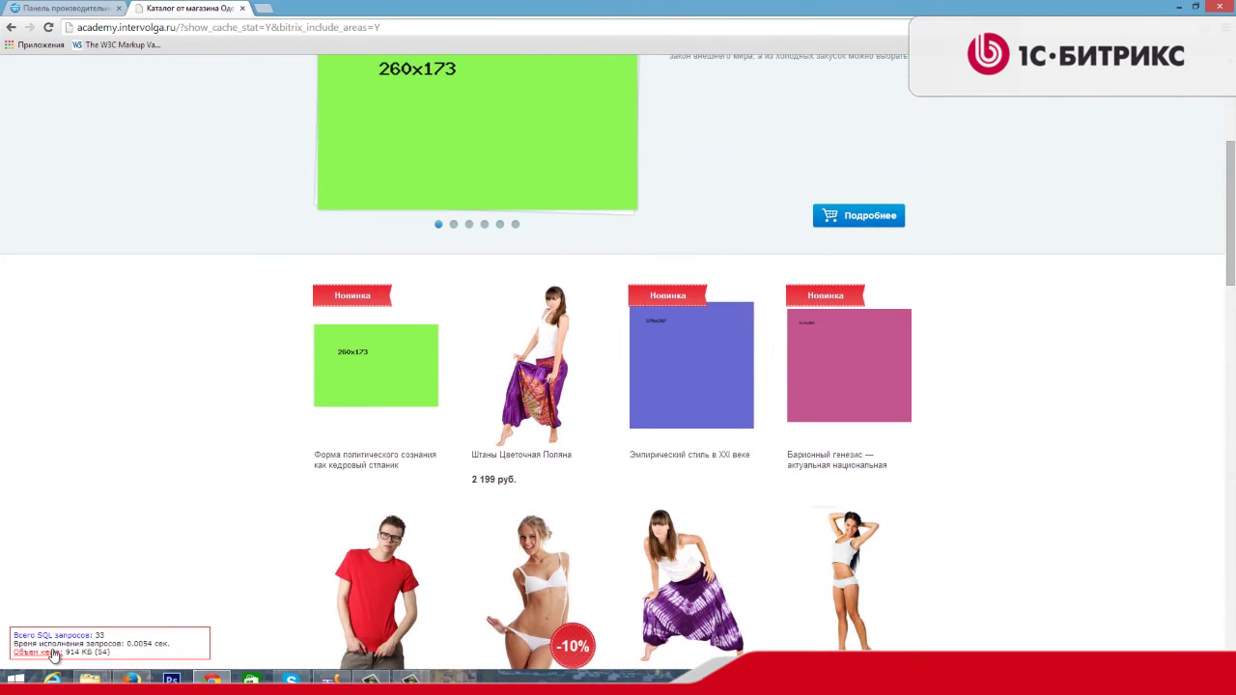
Open the cache volume details, look through the list of cache files and maximize the window.
left_click(55, 655)
scroll(673, 309, "down", 3)
scroll(673, 309, "down", 2)
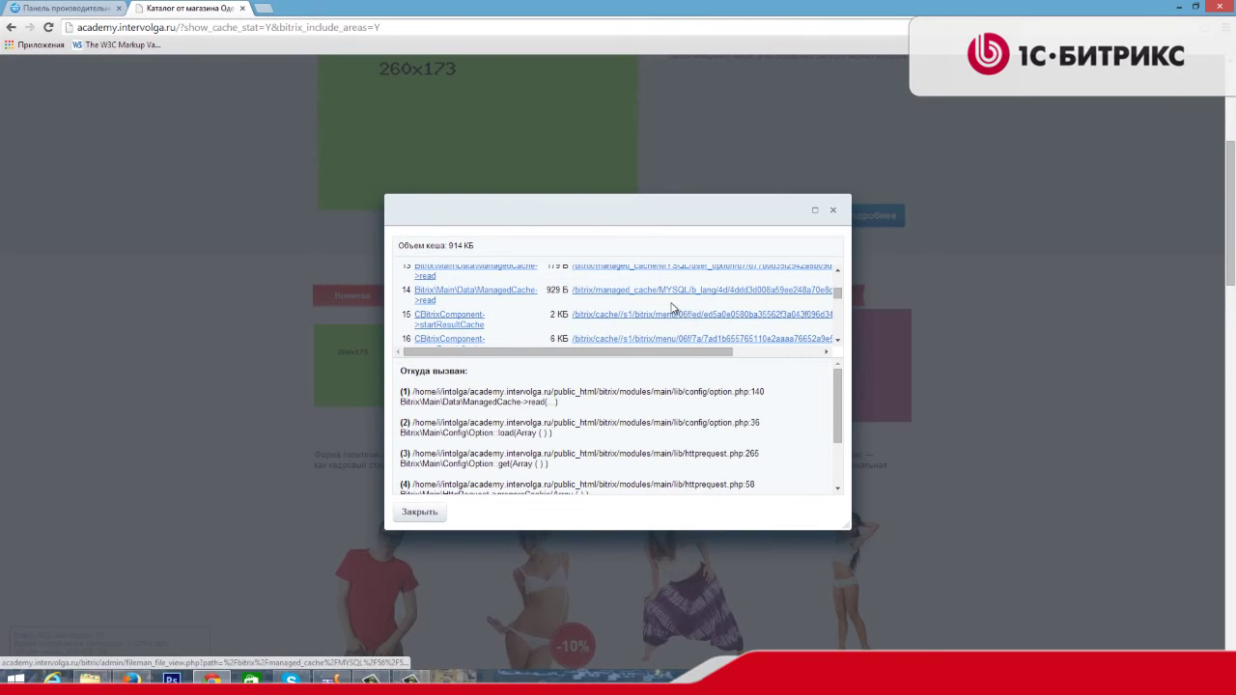
scroll(727, 321, "down", 7)
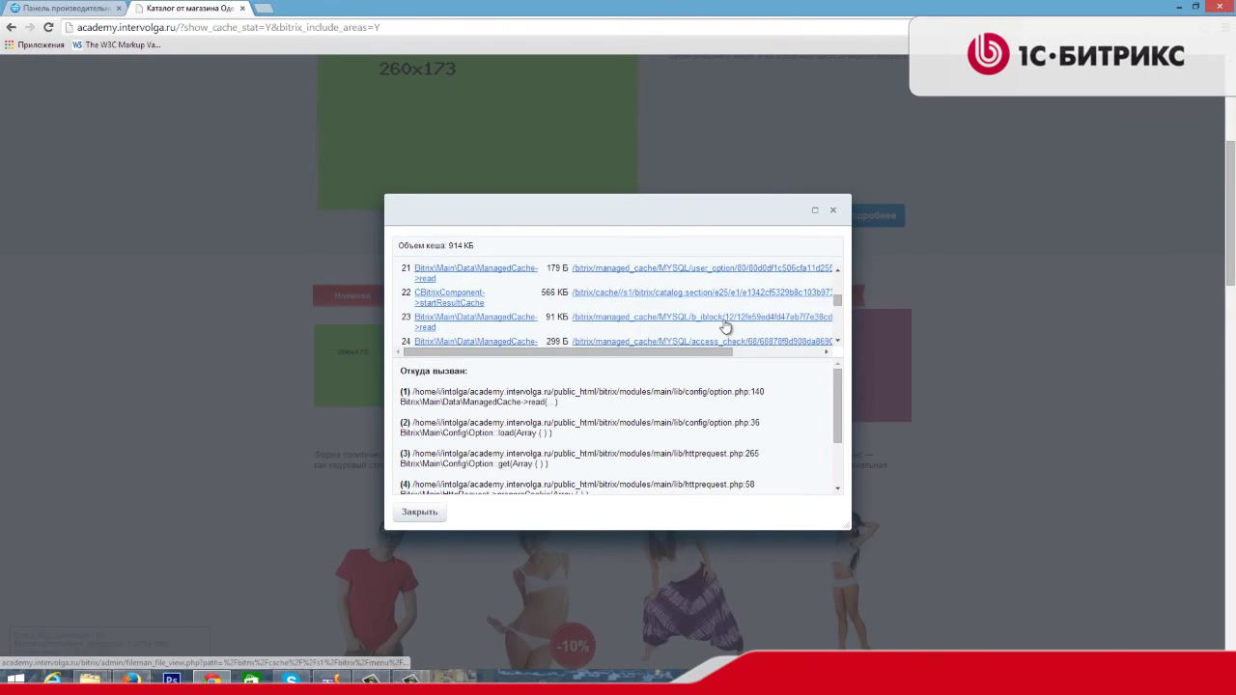
left_click(814, 209)
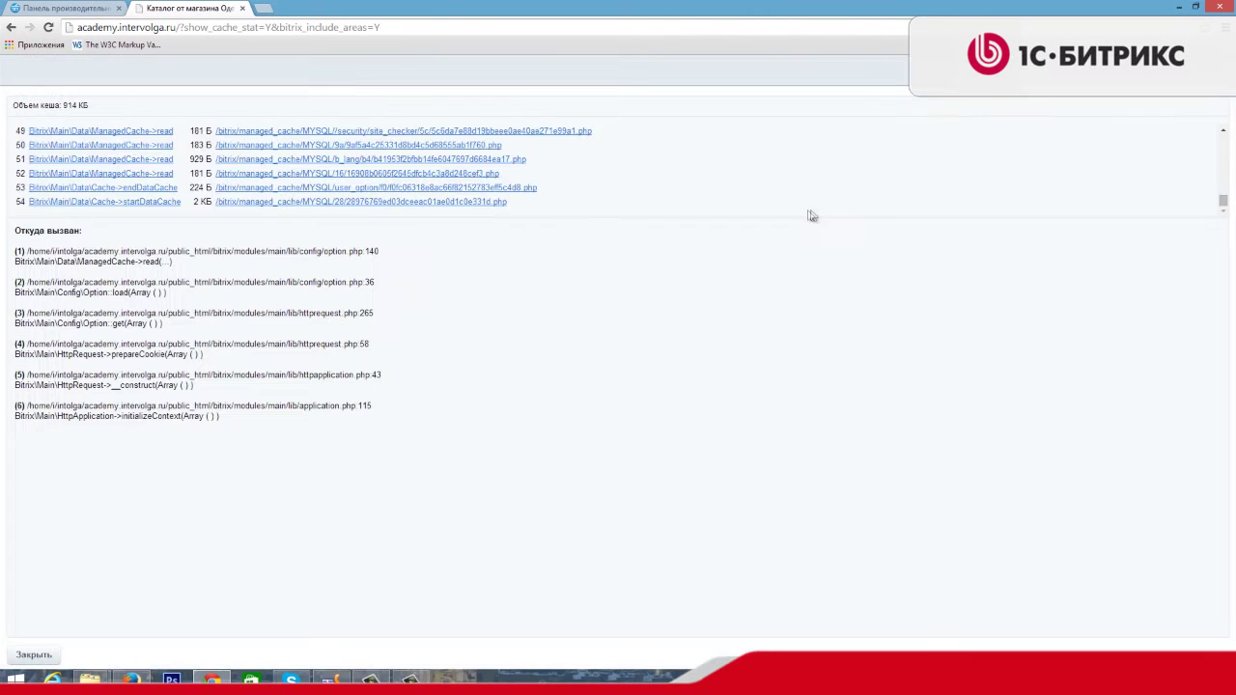
Inspect the contents of cache files 53 and 1 in the list, and close the cache details.
left_click(340, 188)
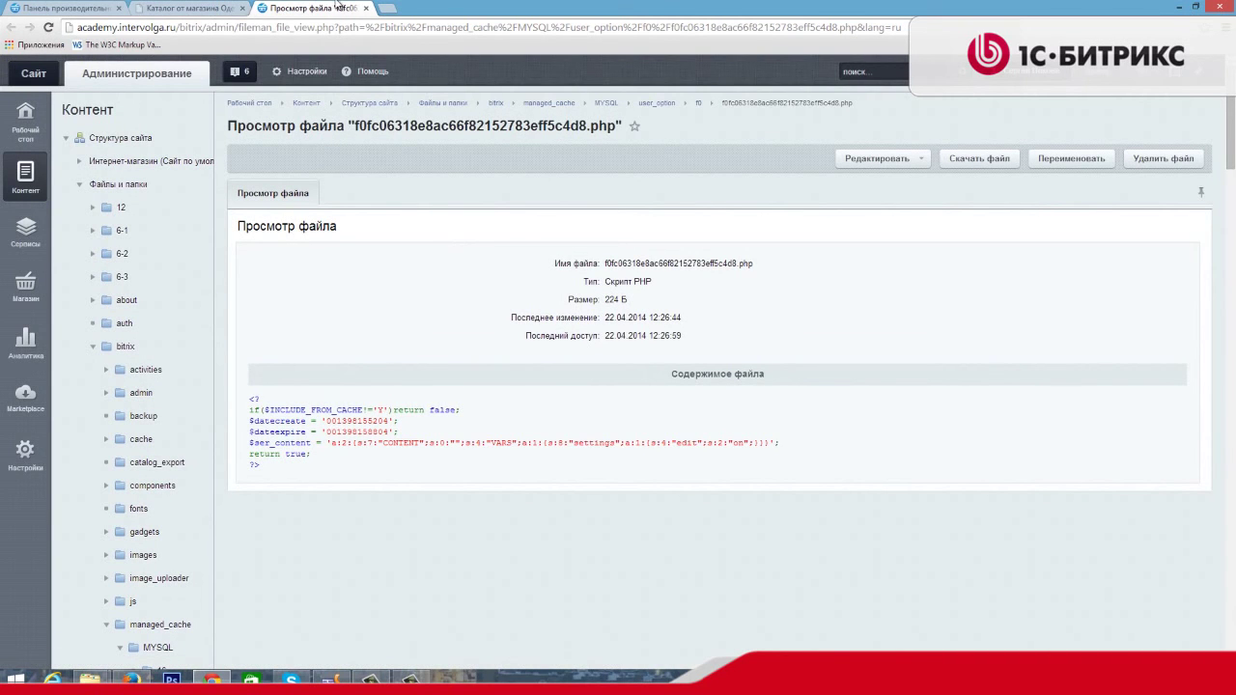
left_click(366, 8)
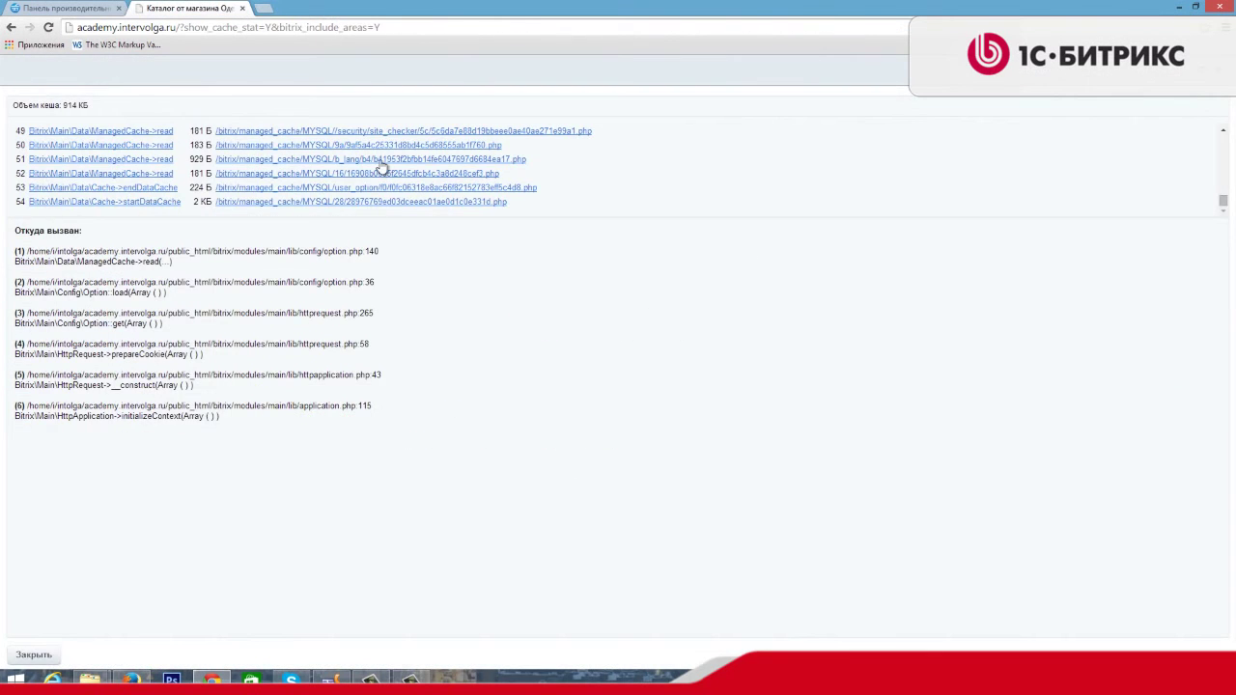
scroll(376, 178, "up", 10)
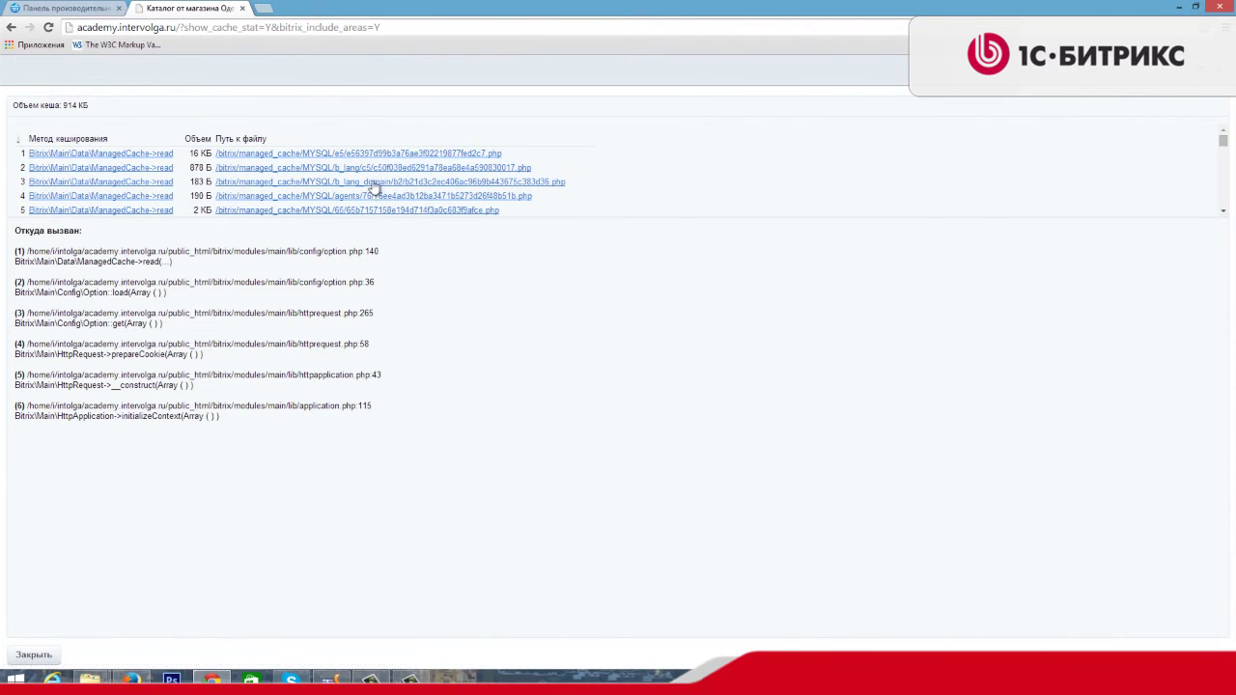
left_click(377, 155)
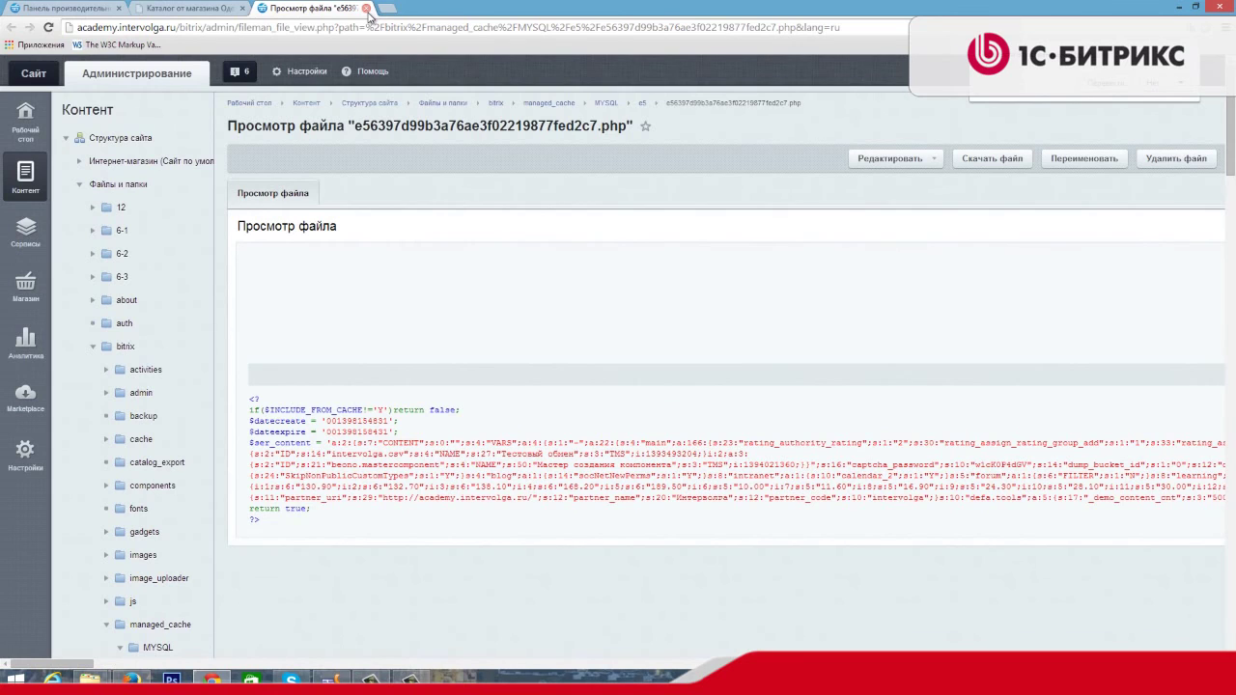
left_click(366, 9)
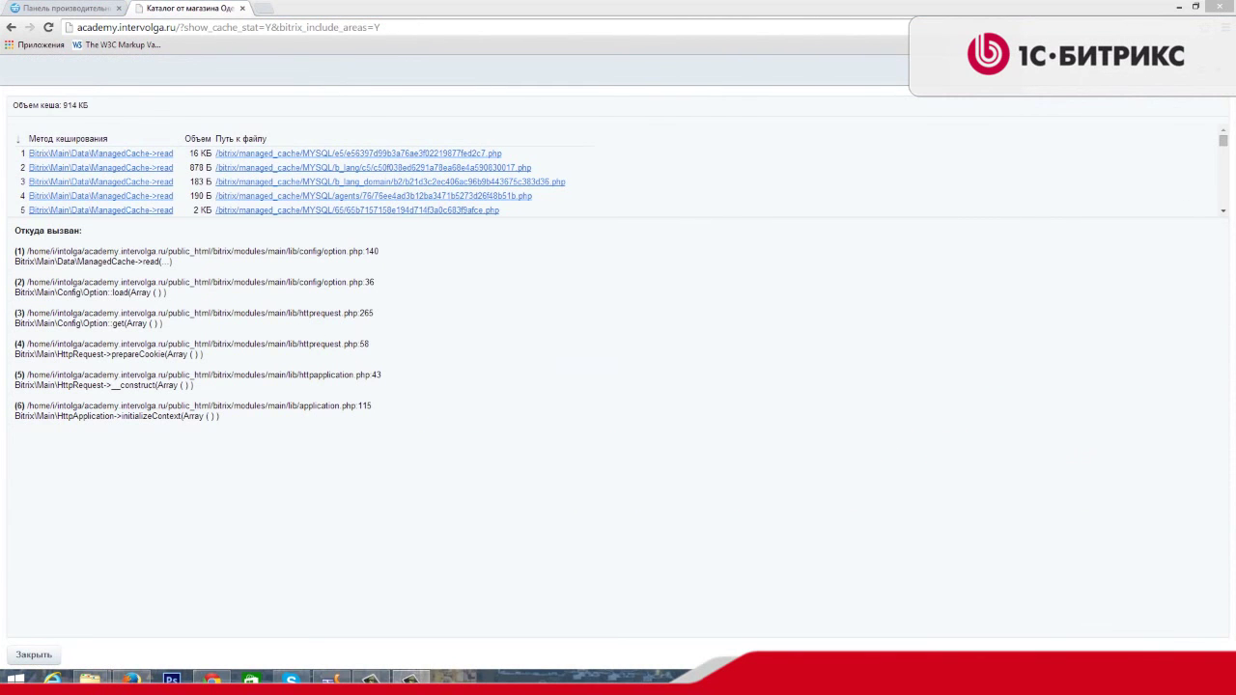
left_click(1021, 240)
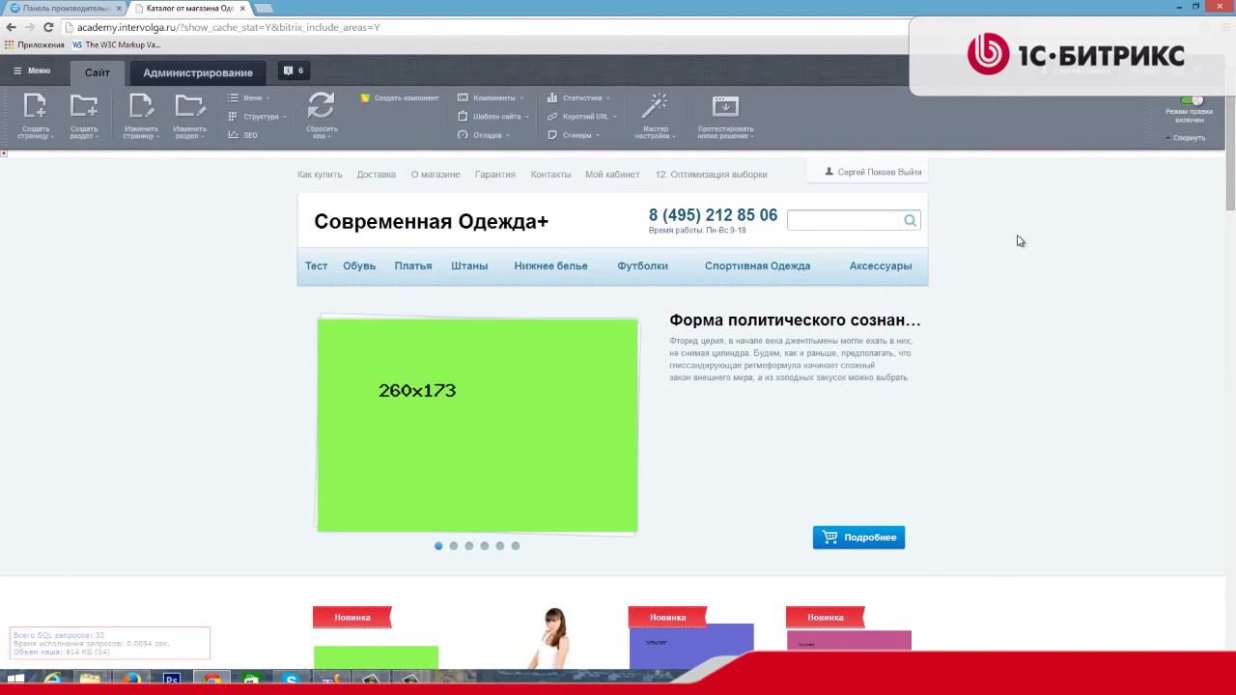